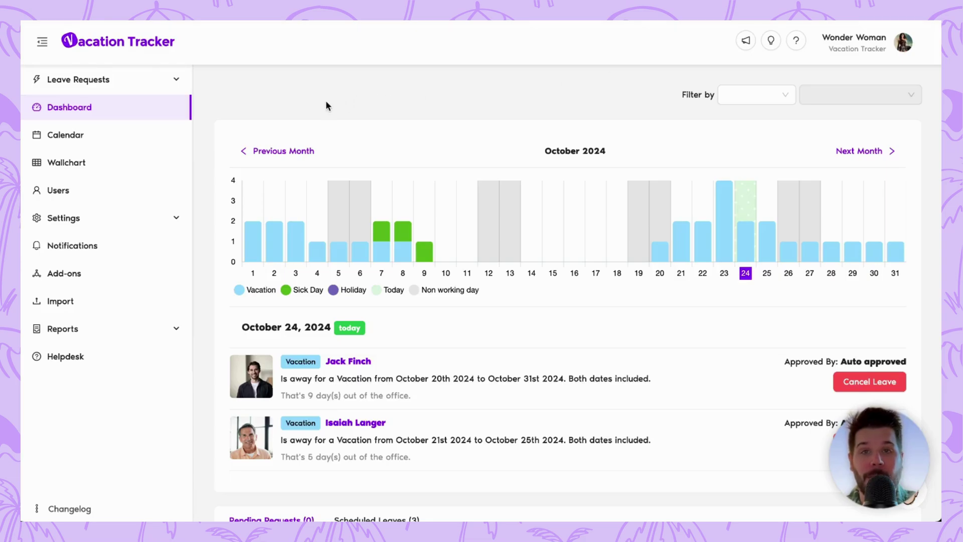
# Open Add-ons and switch between Discover More Add-ons and My Add-ons, ending on My Add-ons.
pyautogui.click(87, 280)
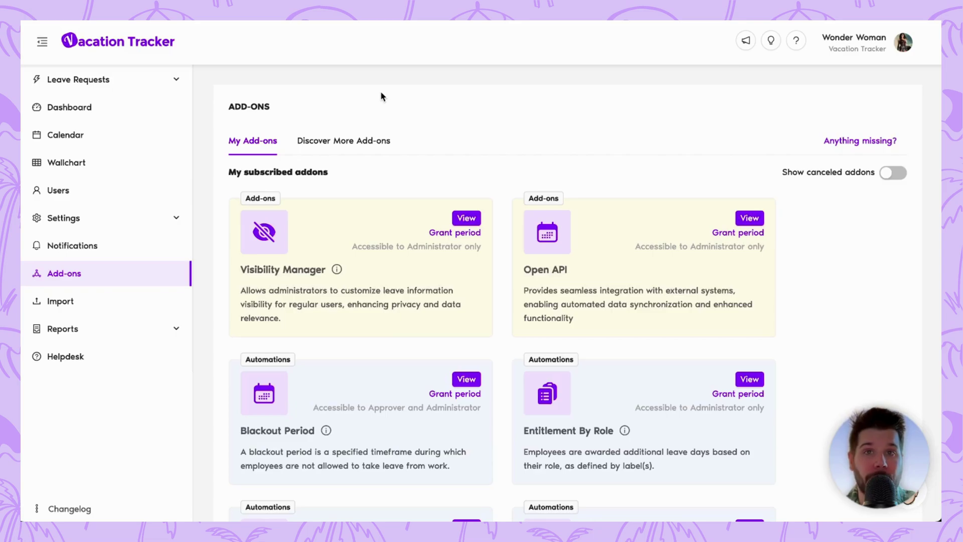
pyautogui.click(344, 141)
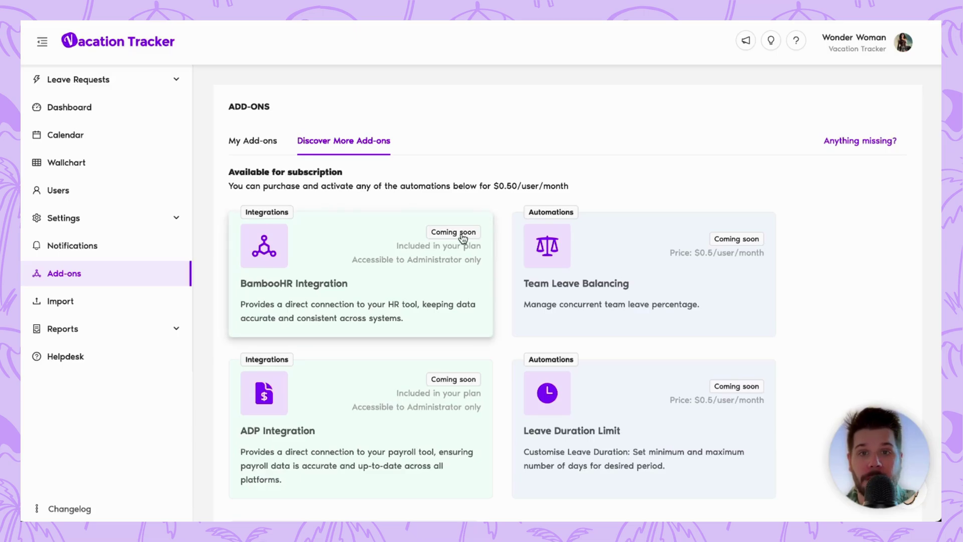
pyautogui.click(255, 141)
pyautogui.scroll(-1, 432, 241)
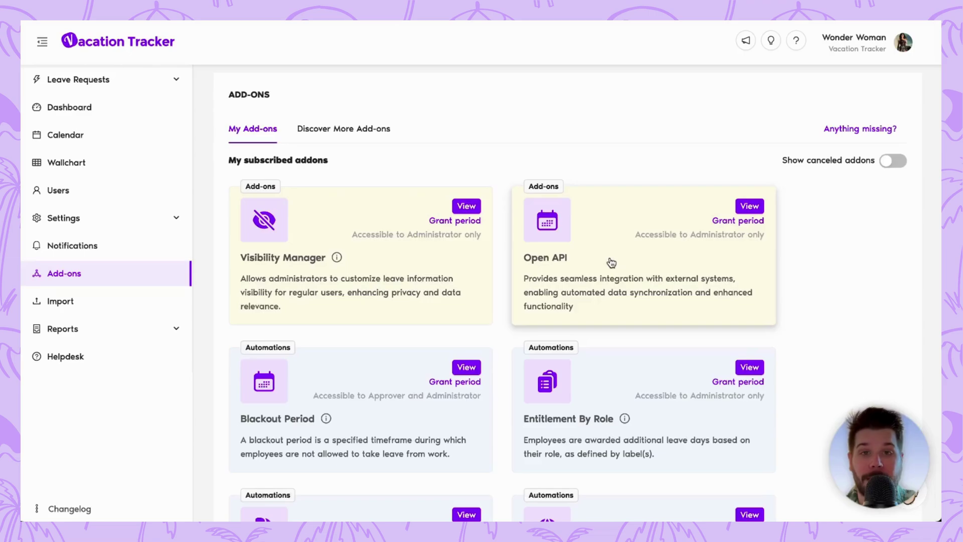
pyautogui.click(354, 128)
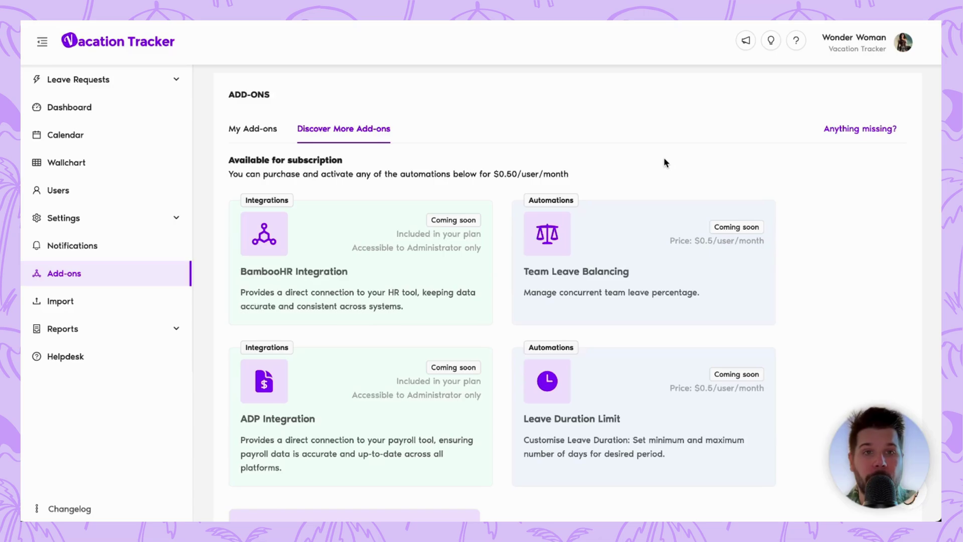
pyautogui.click(243, 129)
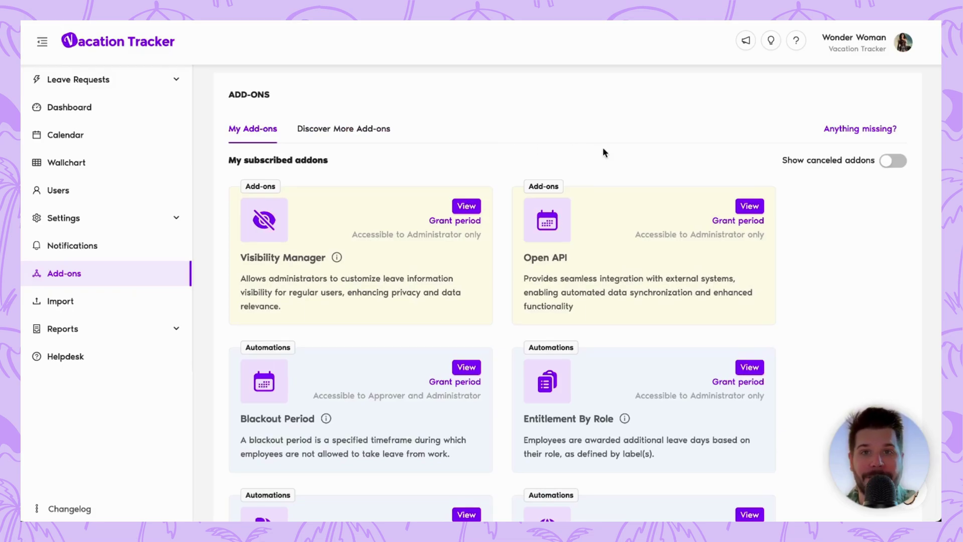
pyautogui.scroll(1, 586, 166)
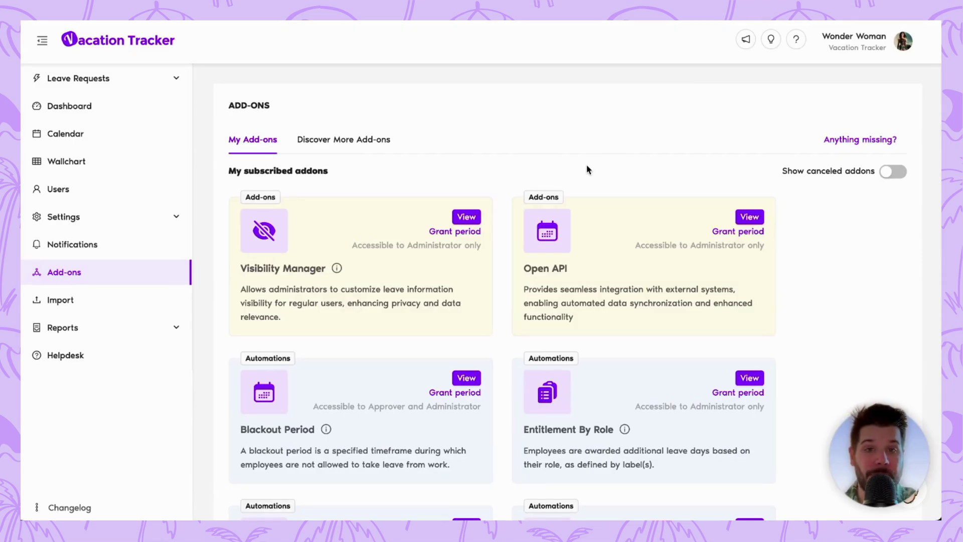
# Open the Open API add-on's page and look over its contents.
pyautogui.click(749, 217)
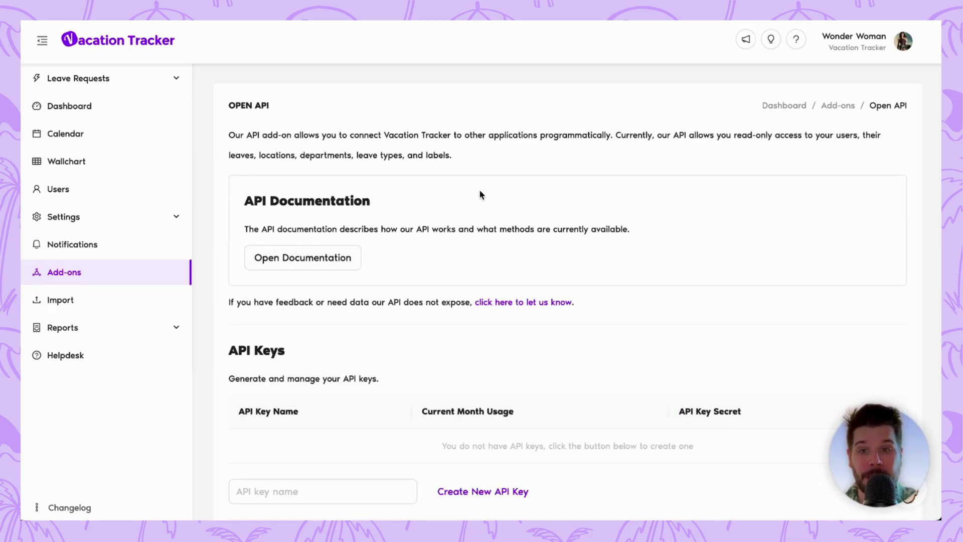
pyautogui.scroll(-2, 481, 195)
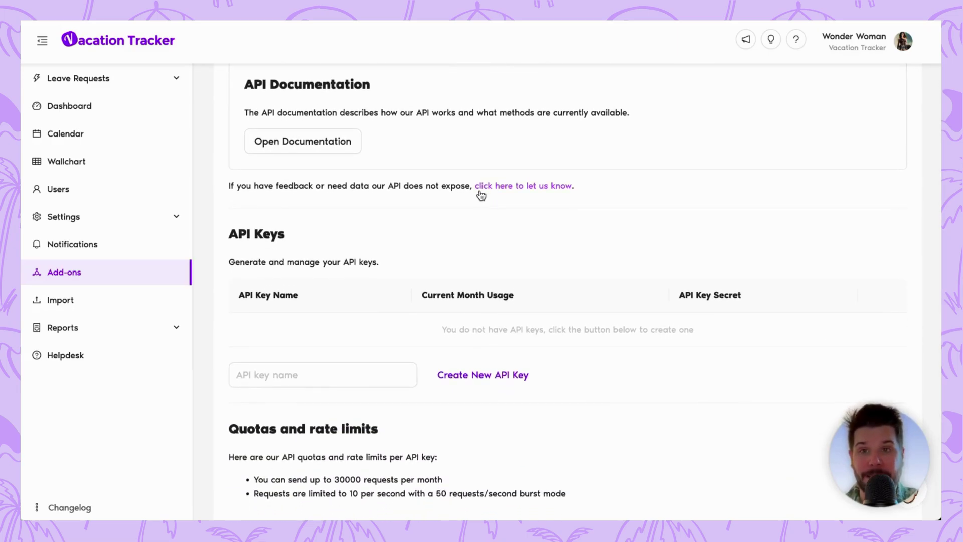
pyautogui.scroll(2, 480, 195)
# Open the API documentation and expand the GET /v1/departments endpoint details.
pyautogui.click(332, 230)
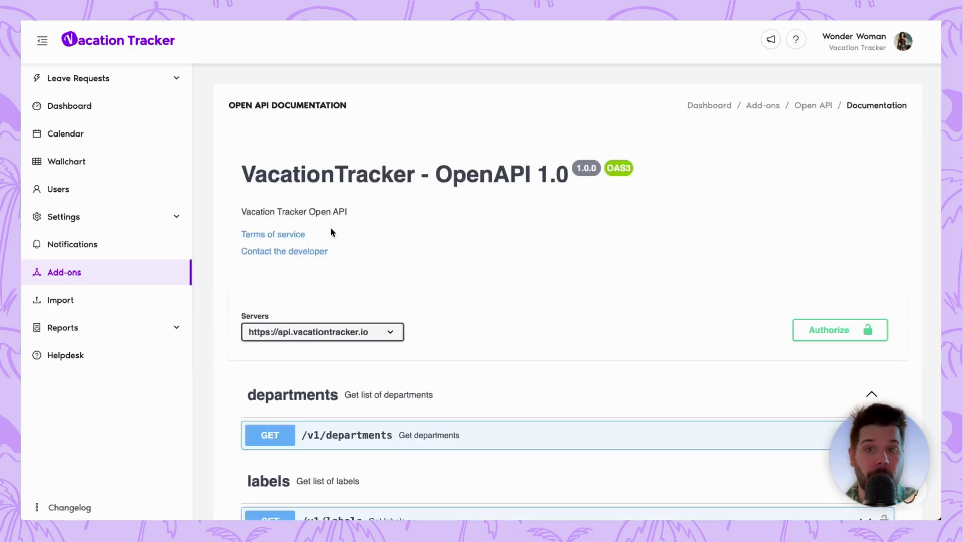
pyautogui.scroll(-1, 519, 219)
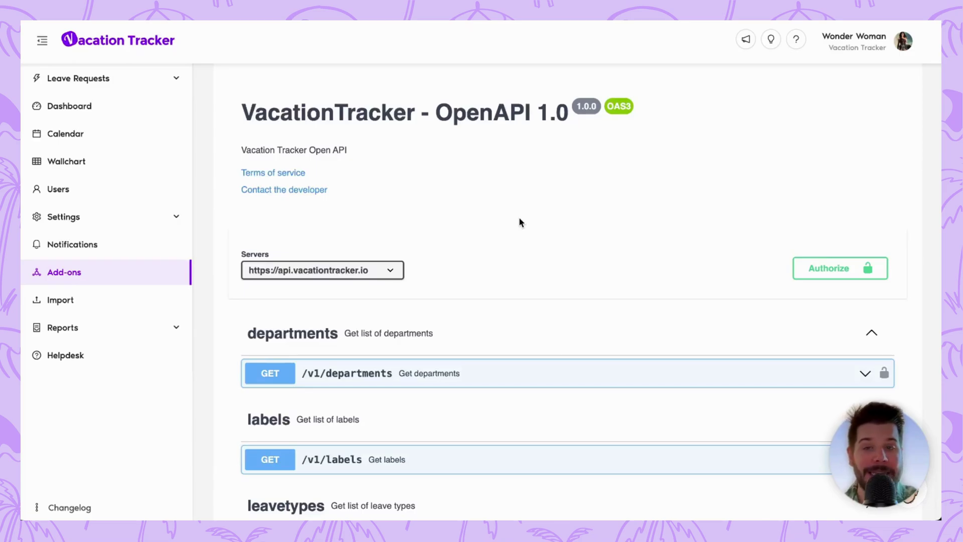
pyautogui.scroll(-3, 518, 222)
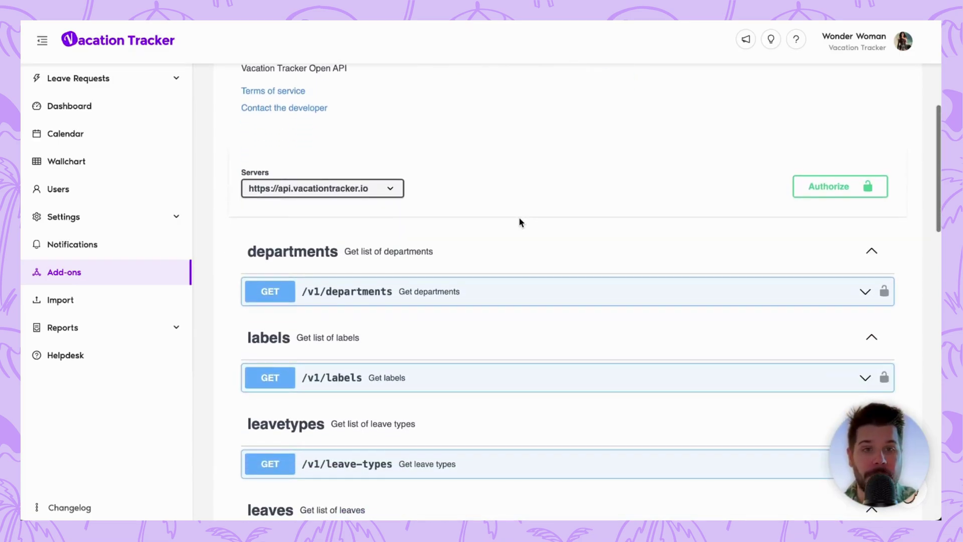
pyautogui.click(780, 228)
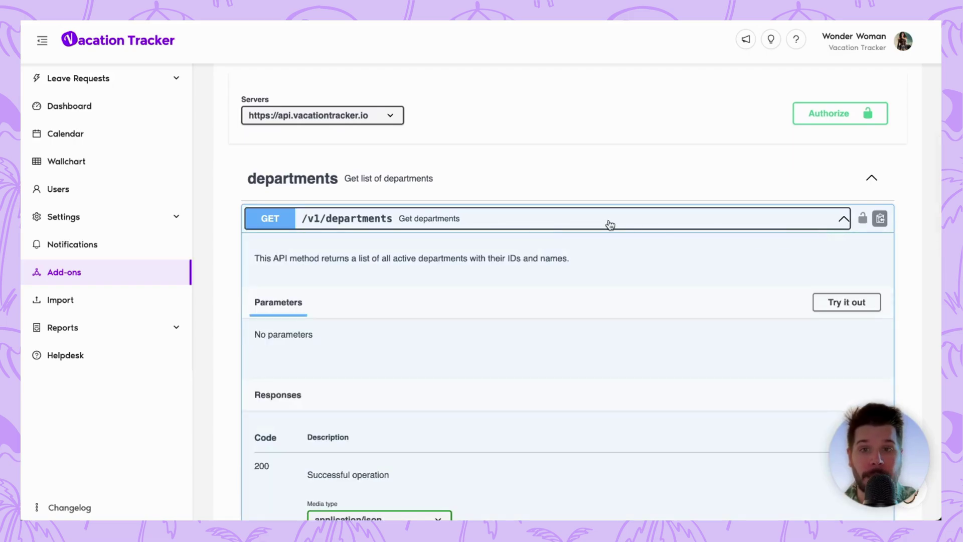
pyautogui.scroll(-2, 608, 224)
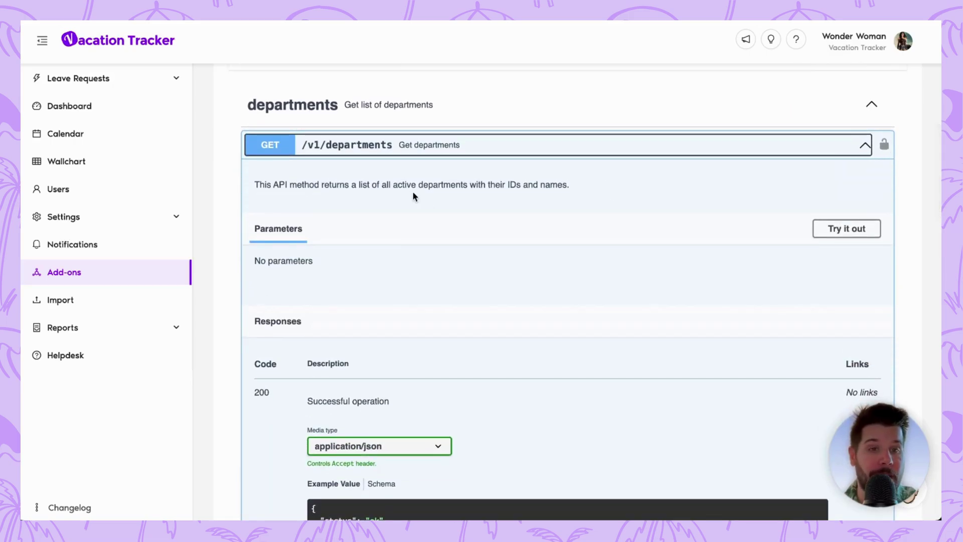
pyautogui.scroll(5, 412, 190)
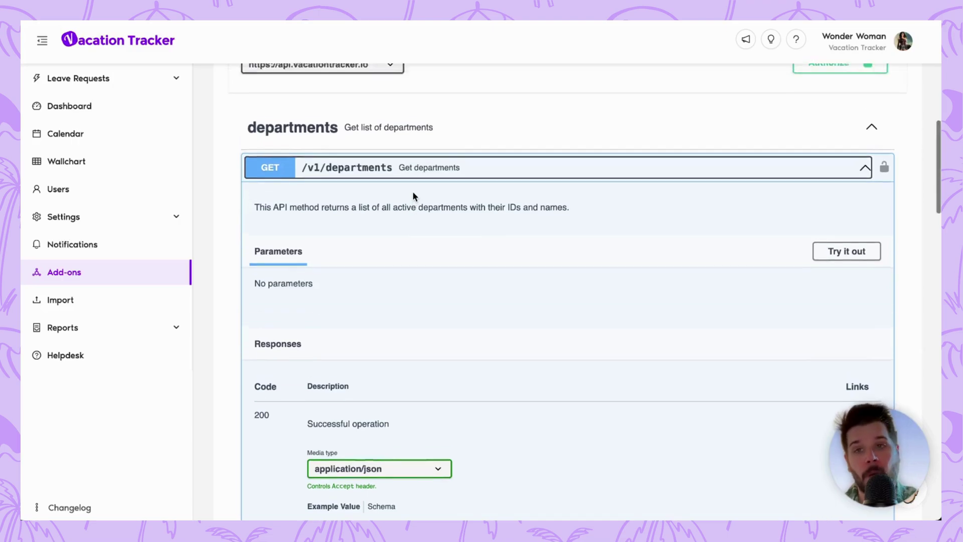
# Return to the Open API add-on page and create a new API key named 'test'.
pyautogui.hotkey('alt', 'Left')
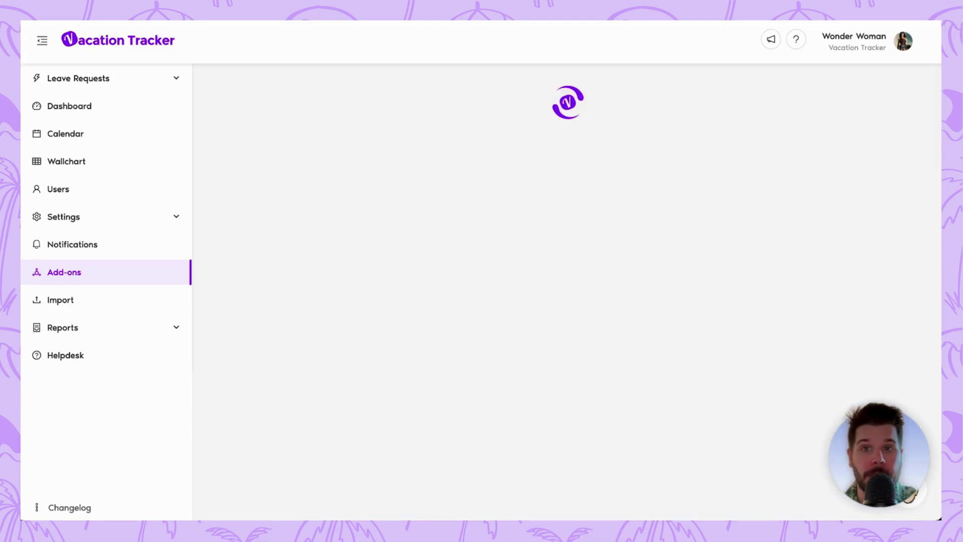
pyautogui.scroll(-3, 650, 274)
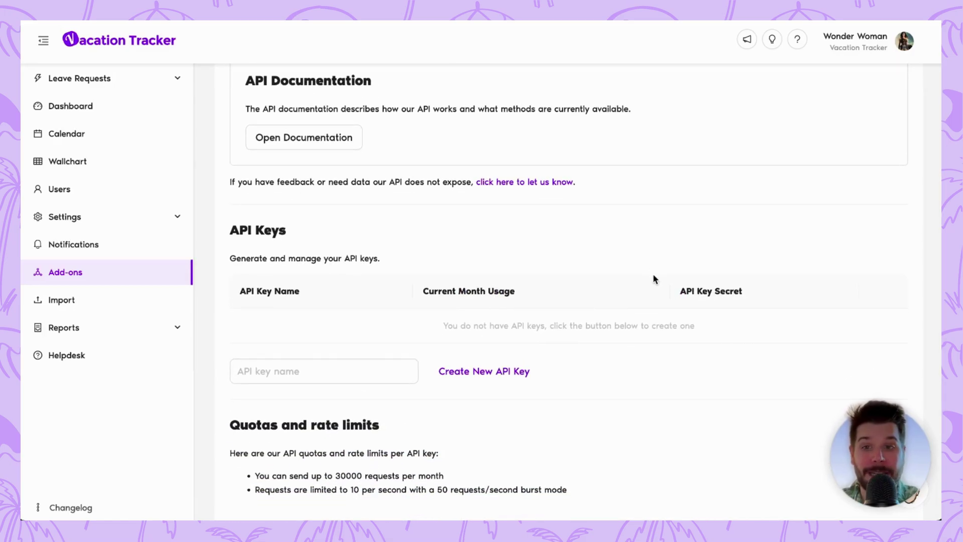
pyautogui.click(357, 365)
pyautogui.write('test')
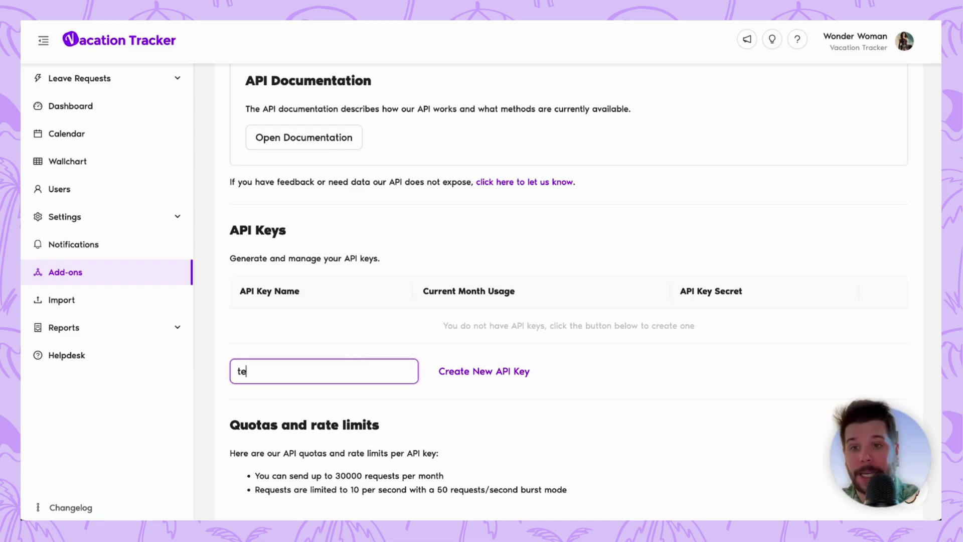
pyautogui.click(487, 374)
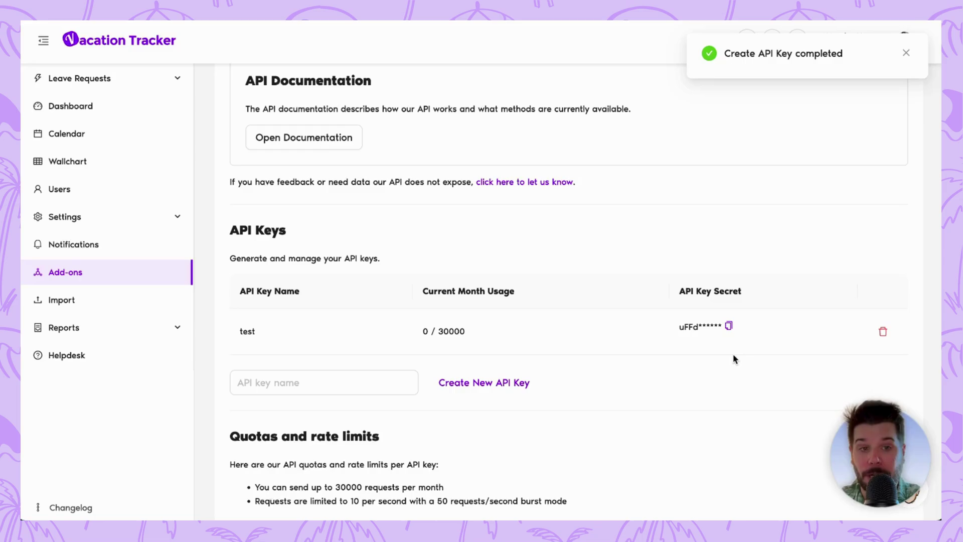
# Copy the API Key Secret of the 'test' key.
pyautogui.click(337, 376)
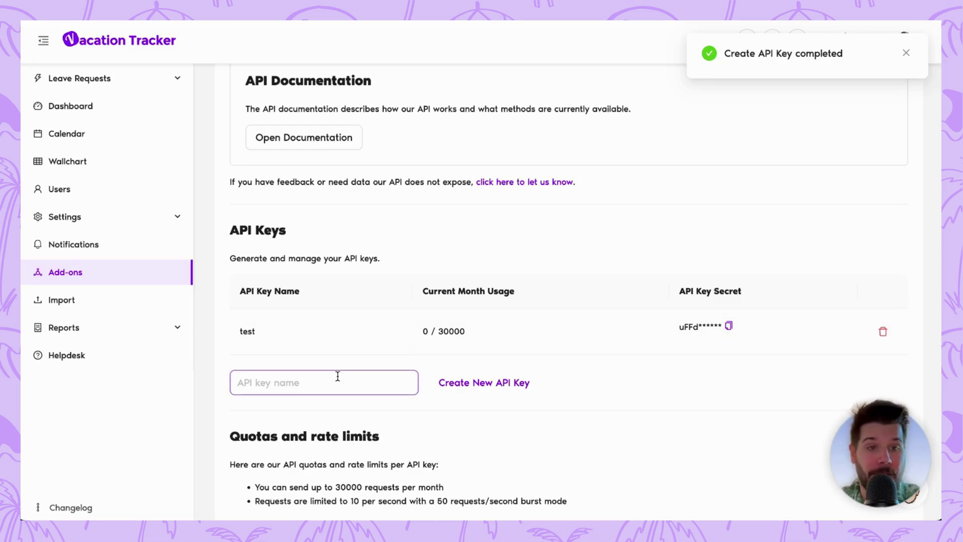
pyautogui.scroll(-3, 337, 376)
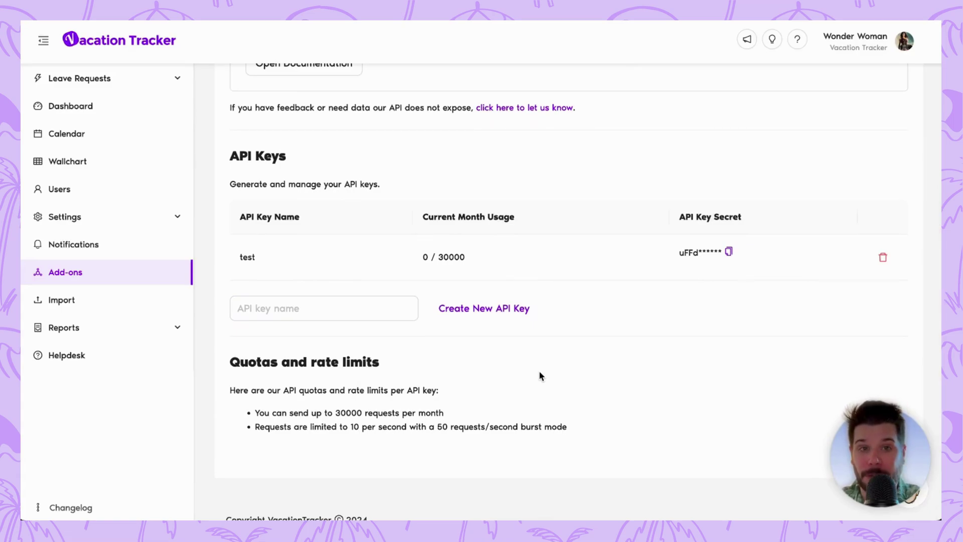
pyautogui.scroll(2, 540, 375)
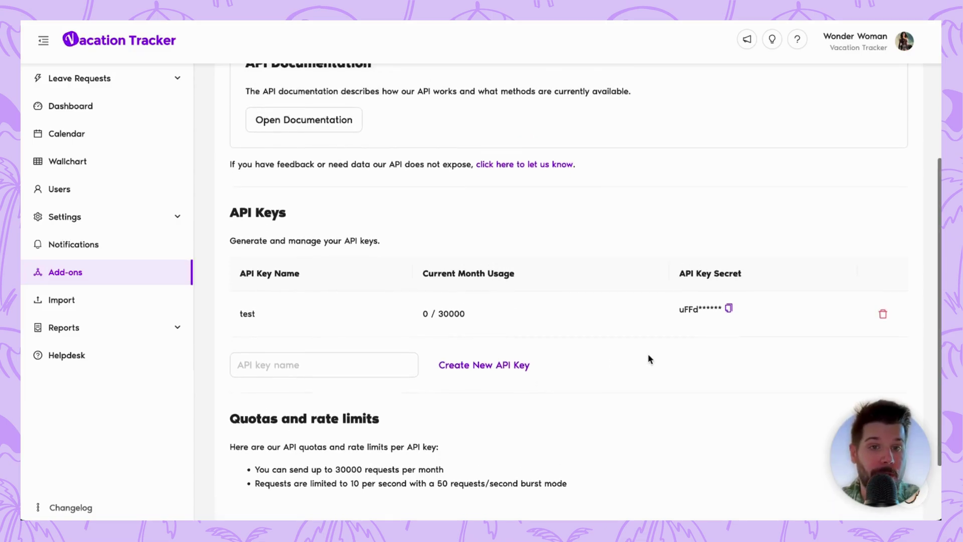
pyautogui.scroll(1, 648, 356)
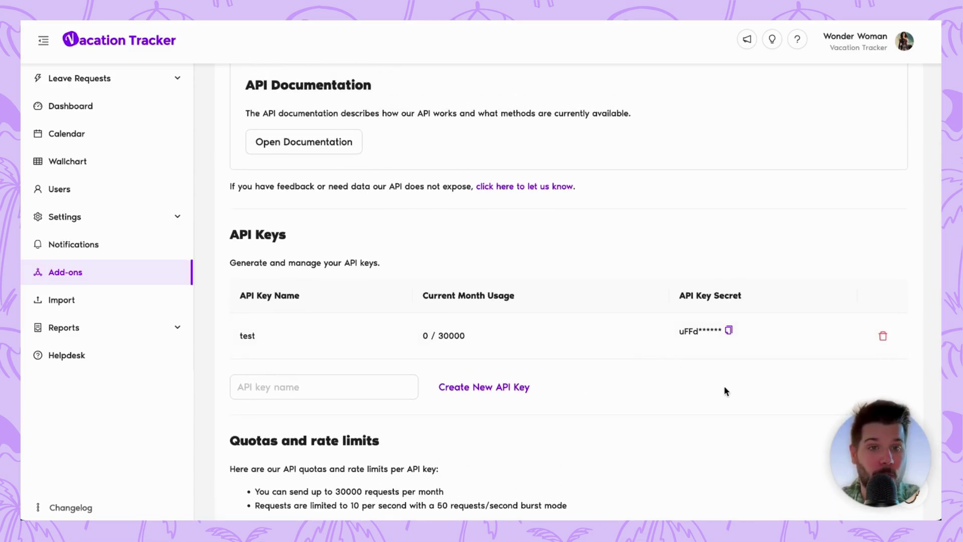
pyautogui.click(729, 330)
pyautogui.scroll(3, 685, 212)
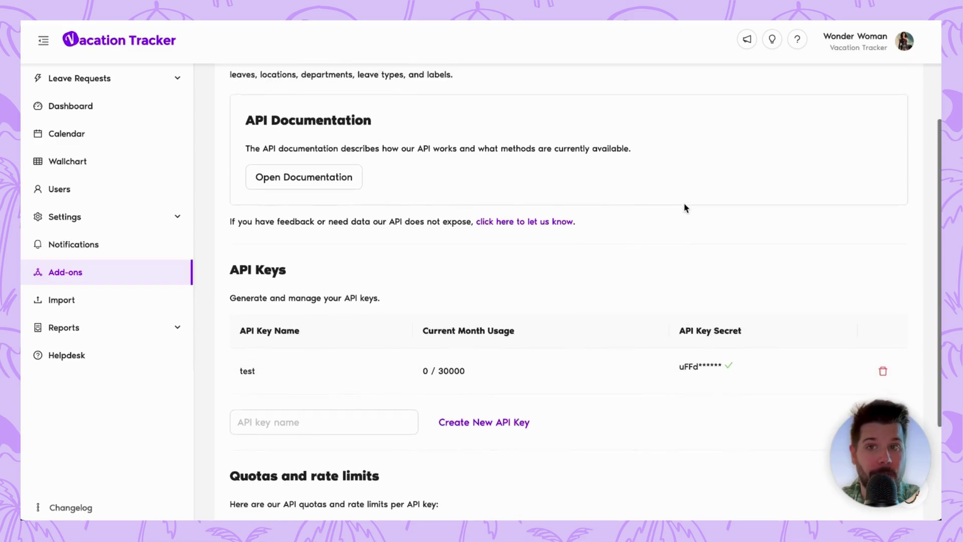
pyautogui.click(341, 213)
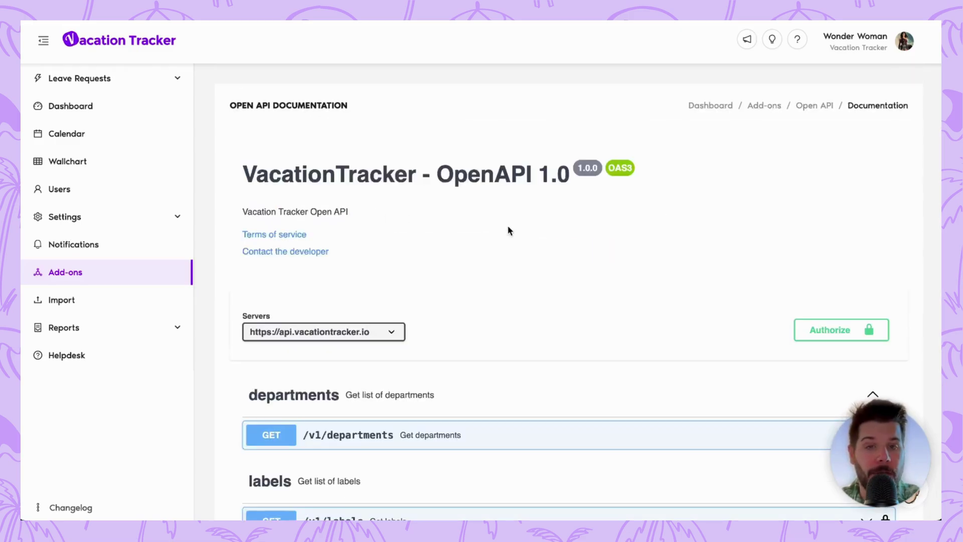
pyautogui.scroll(-1, 508, 230)
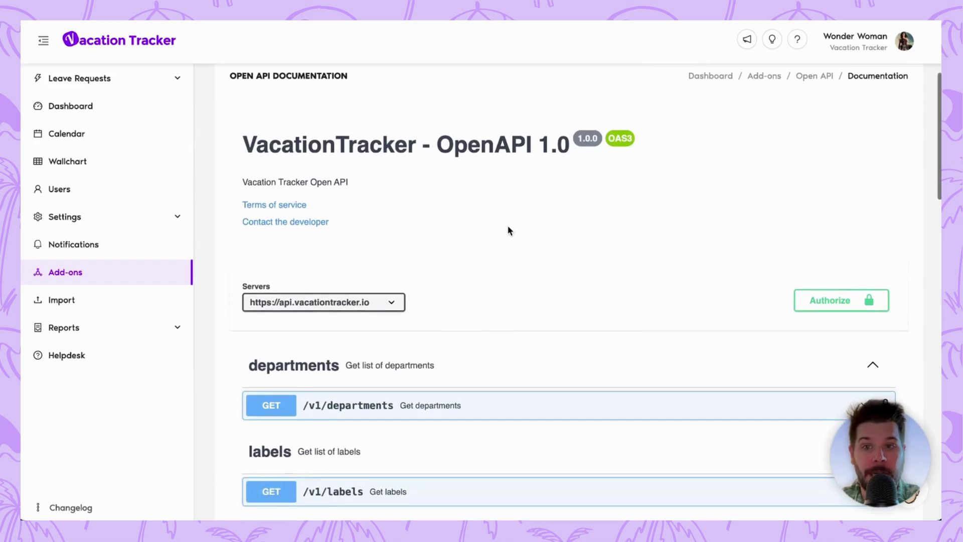
pyautogui.click(833, 308)
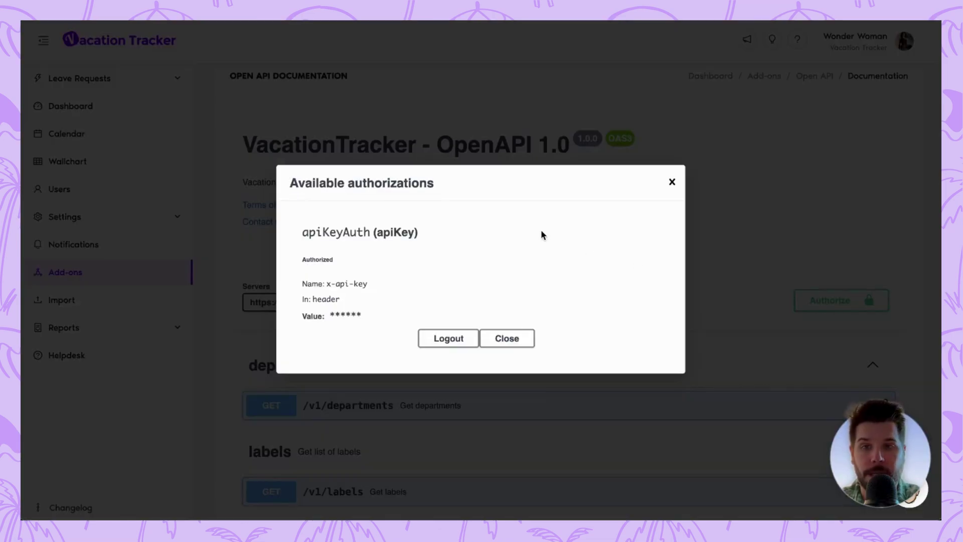
pyautogui.click(461, 339)
pyautogui.press('super+v')
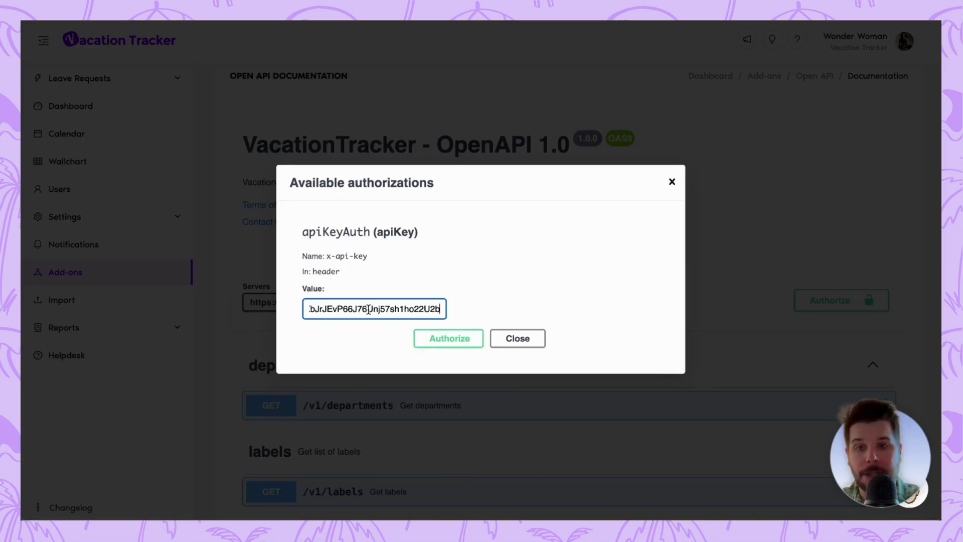
pyautogui.click(457, 335)
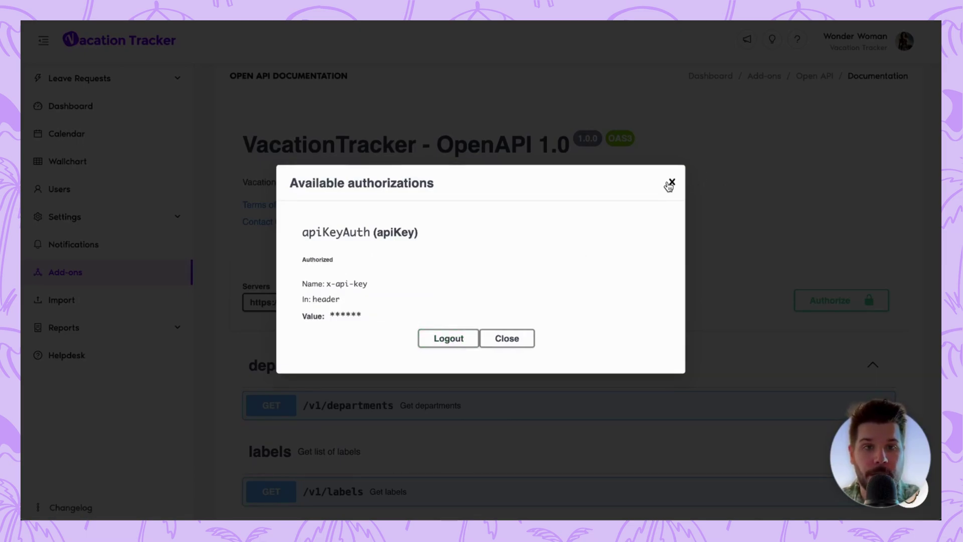
pyautogui.click(672, 181)
# Expand the GET /v1/departments endpoint details.
pyautogui.scroll(-2, 591, 280)
pyautogui.scroll(-2, 595, 285)
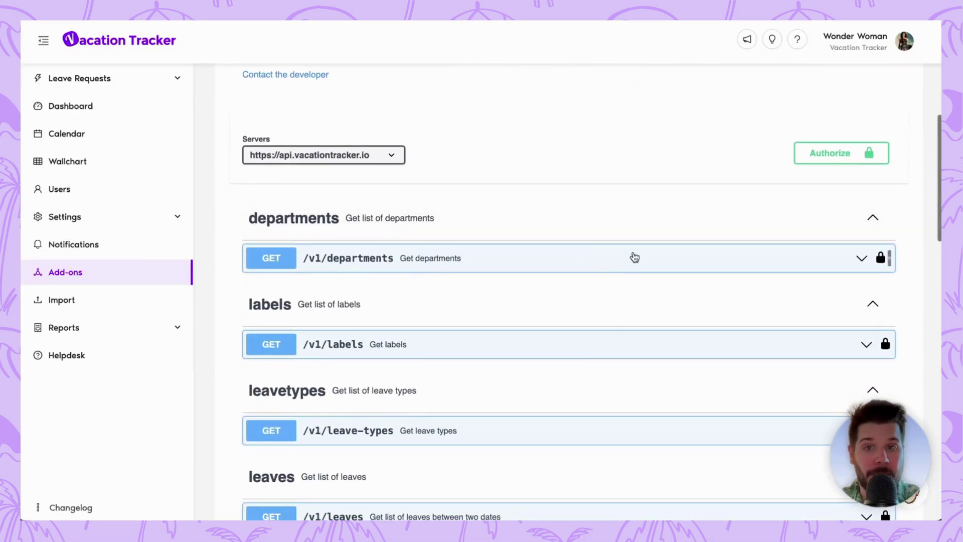
pyautogui.click(647, 259)
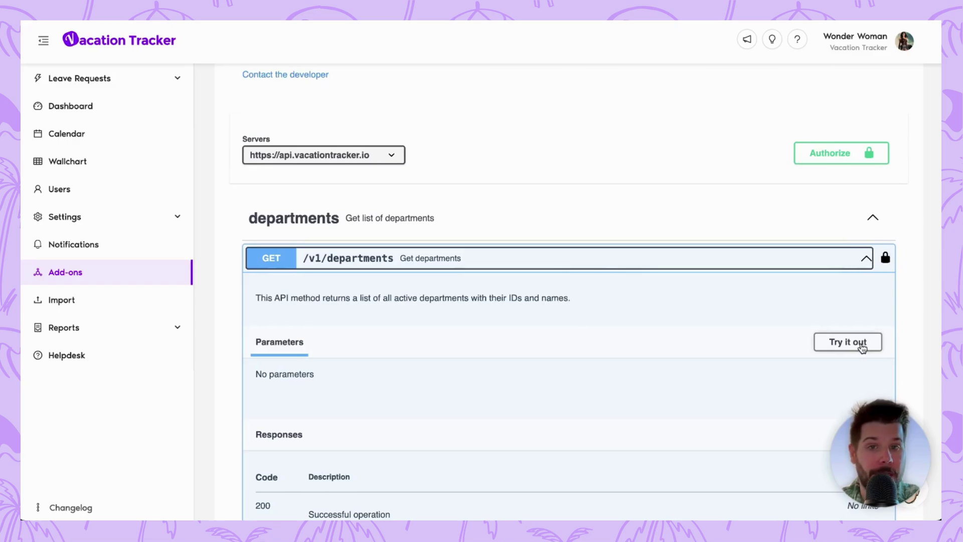
# Run the GET /v1/departments request using Try it out and Execute.
pyautogui.click(861, 345)
pyautogui.click(583, 426)
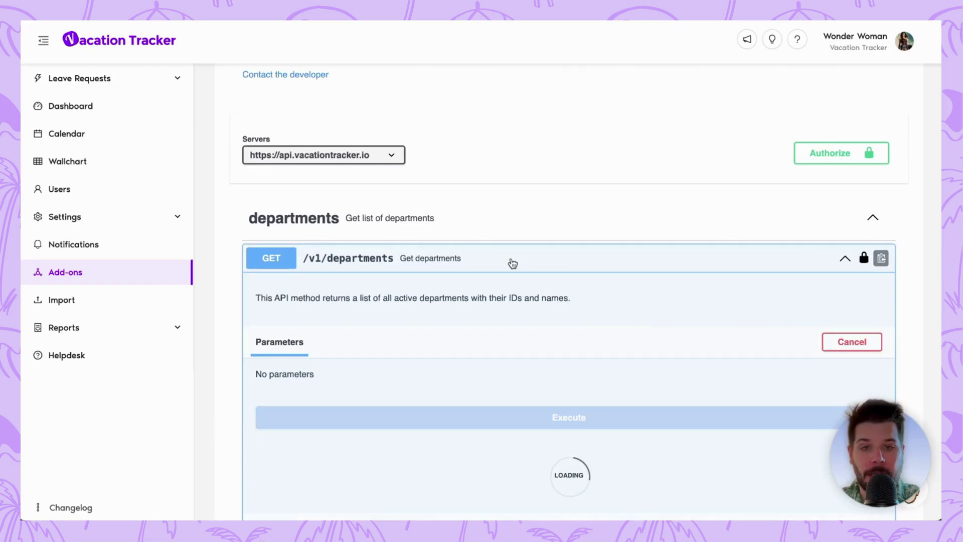
pyautogui.scroll(-1, 512, 262)
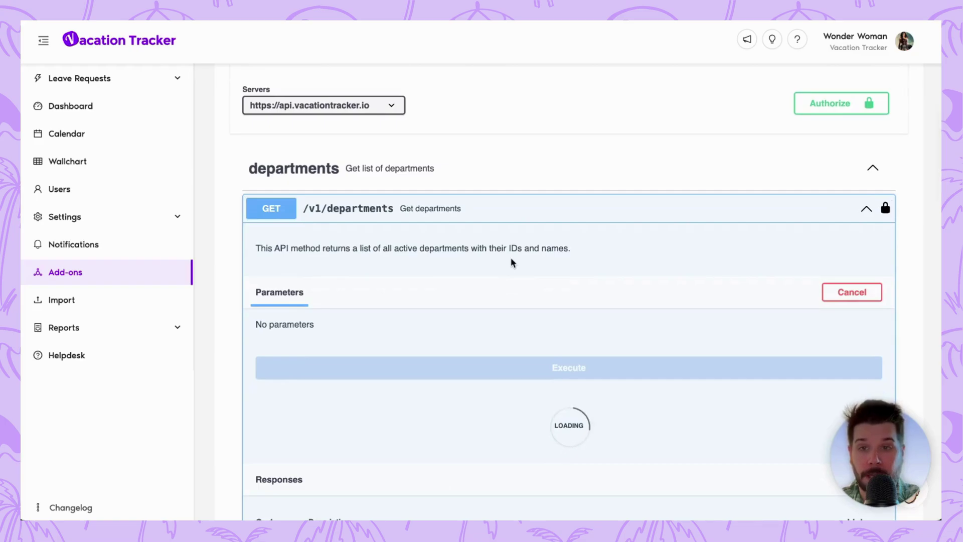
# Scroll the 200 response body and select the 'Vacation Tracker' department name.
pyautogui.scroll(-3, 477, 341)
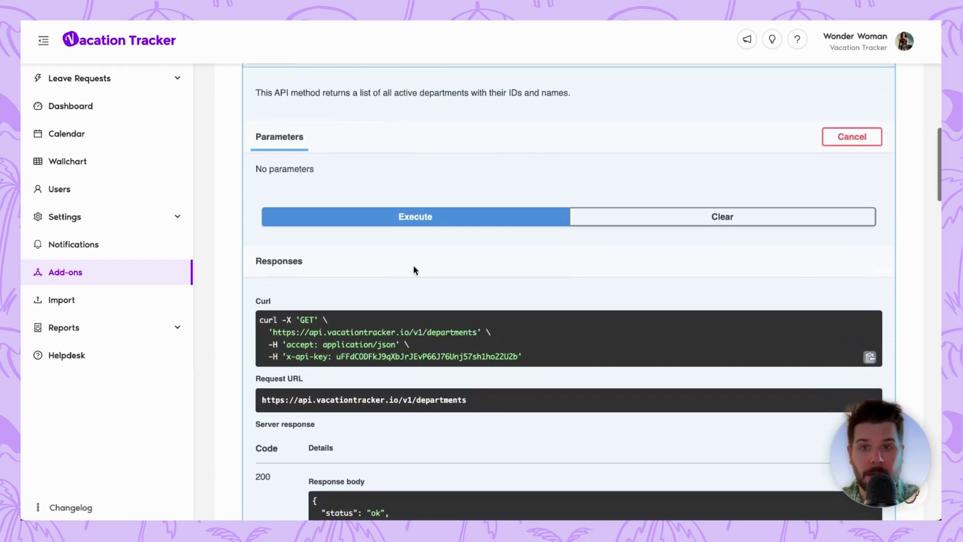
pyautogui.scroll(-3, 414, 285)
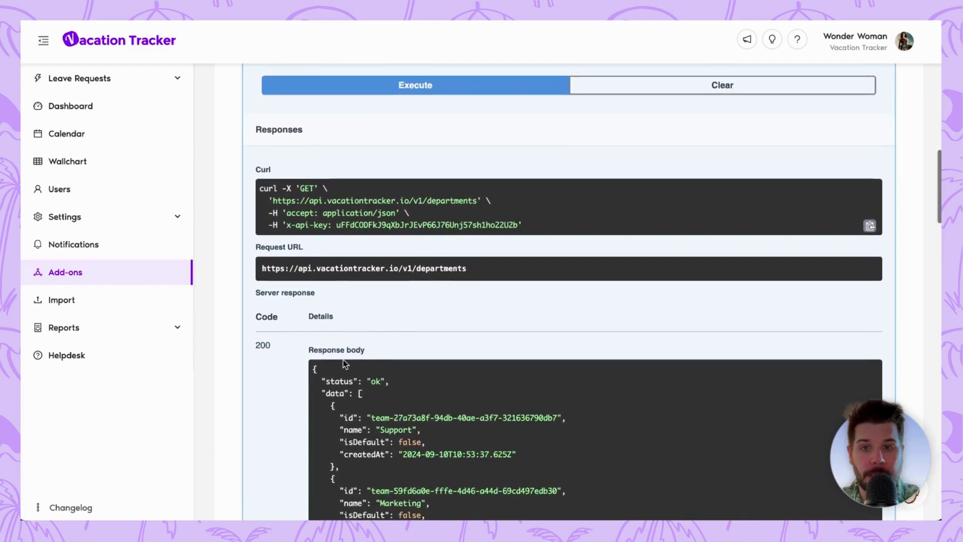
pyautogui.scroll(-3, 394, 351)
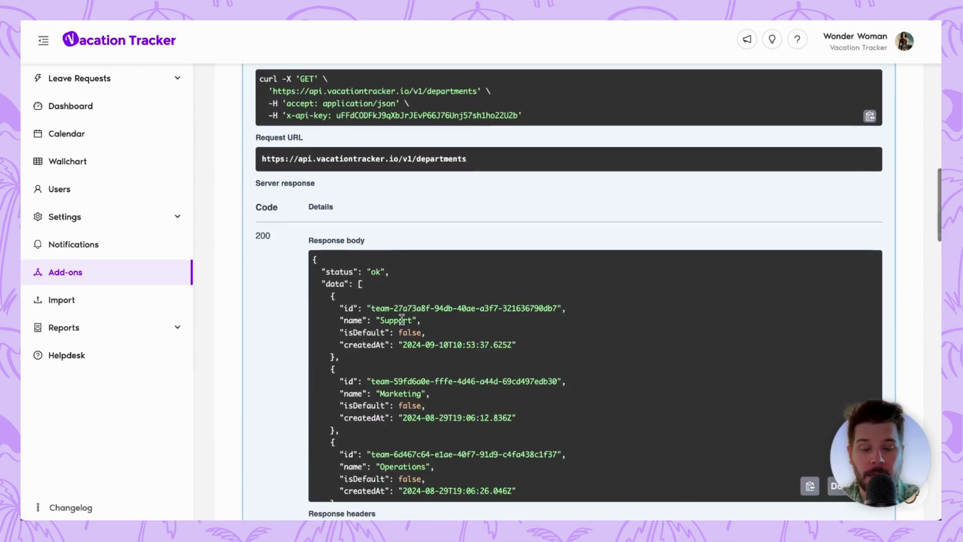
pyautogui.scroll(-3, 402, 336)
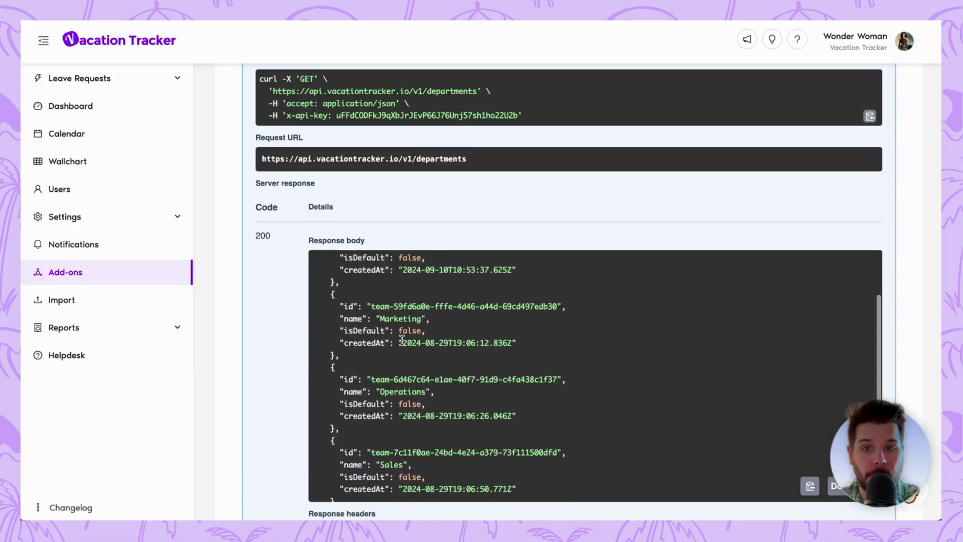
pyautogui.scroll(-3, 402, 340)
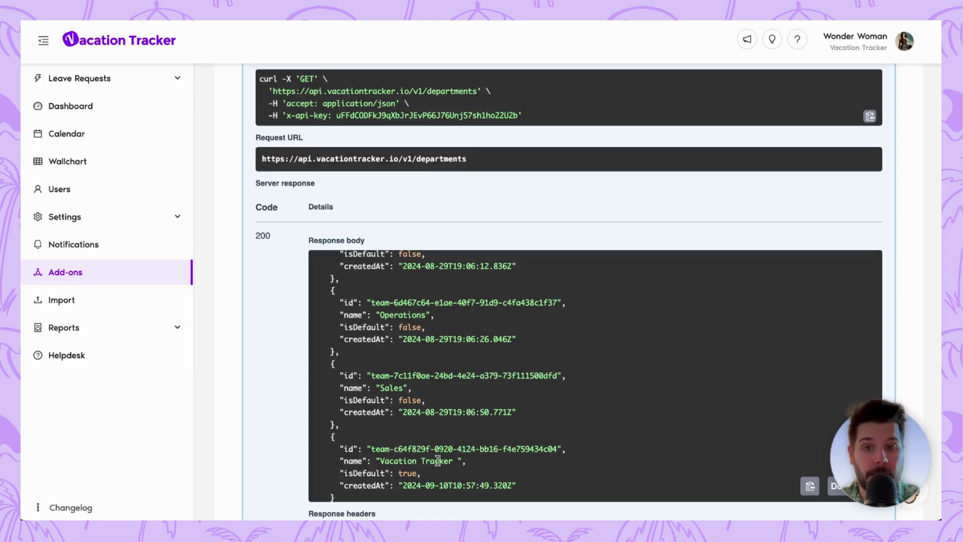
pyautogui.moveTo(457, 460); pyautogui.dragTo(381, 462)
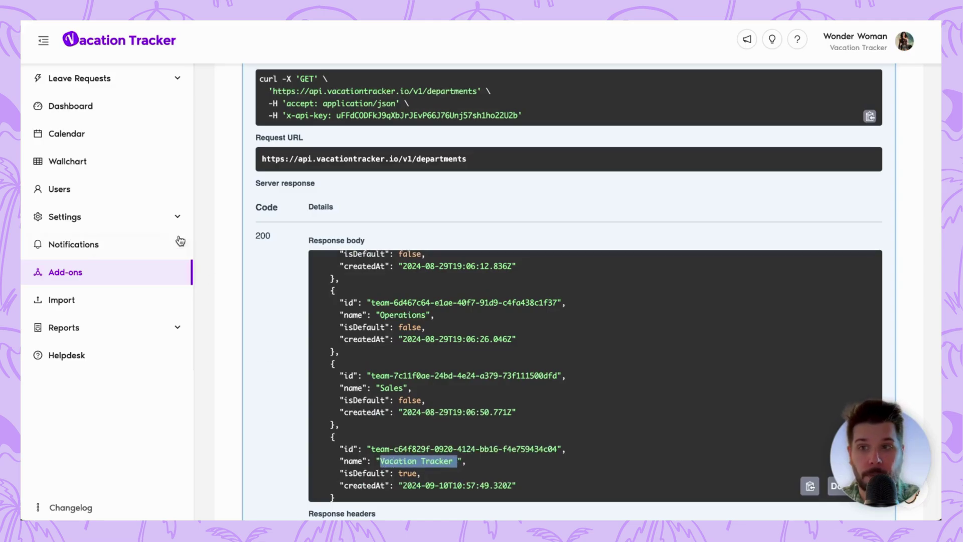
# Check the five departments under Settings > Departments, then return to Add-ons.
pyautogui.click(111, 225)
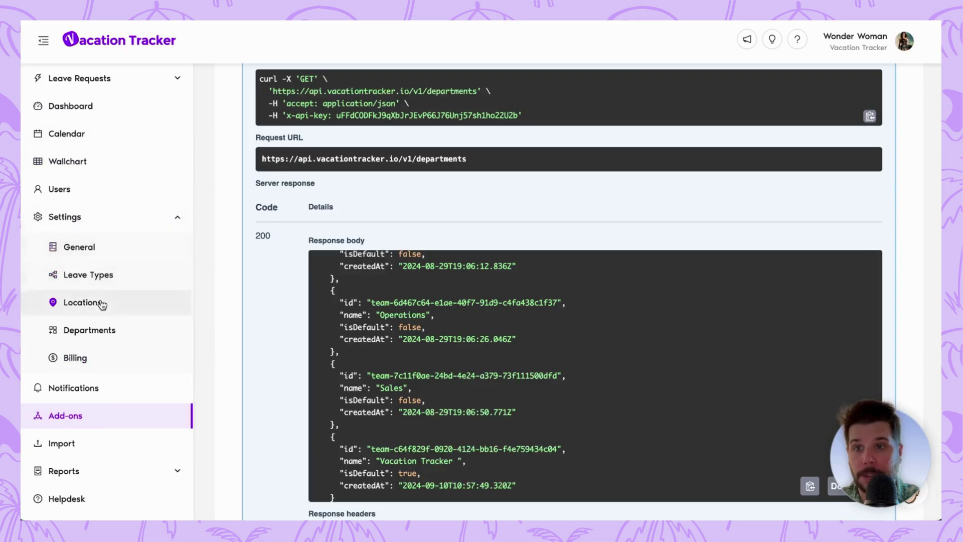
pyautogui.click(100, 330)
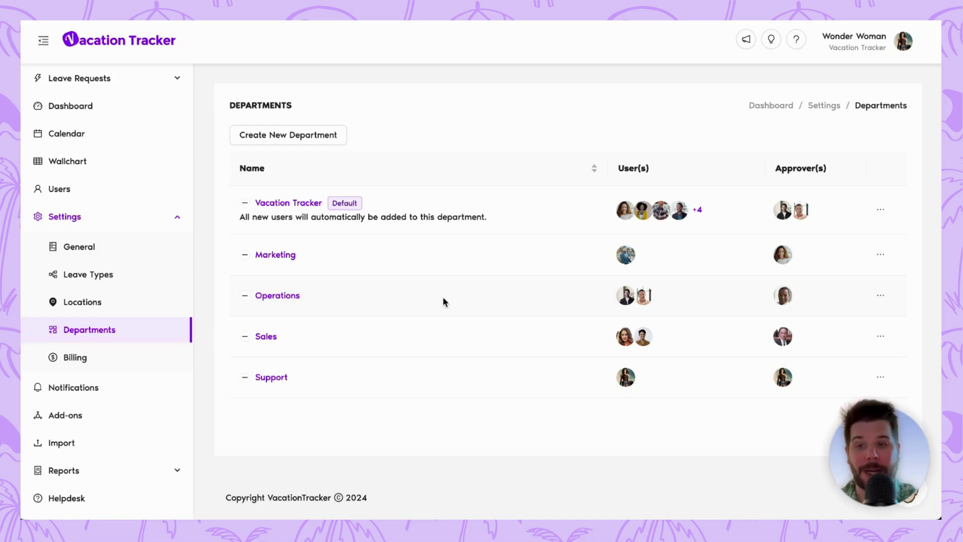
pyautogui.click(90, 416)
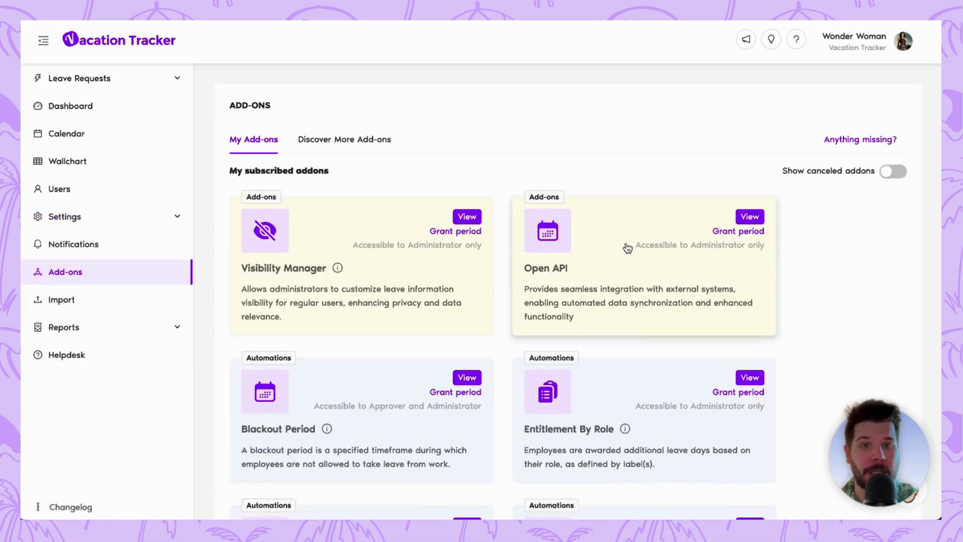
# Open the Open API add-on page, then open and close its feedback form without sending.
pyautogui.click(627, 248)
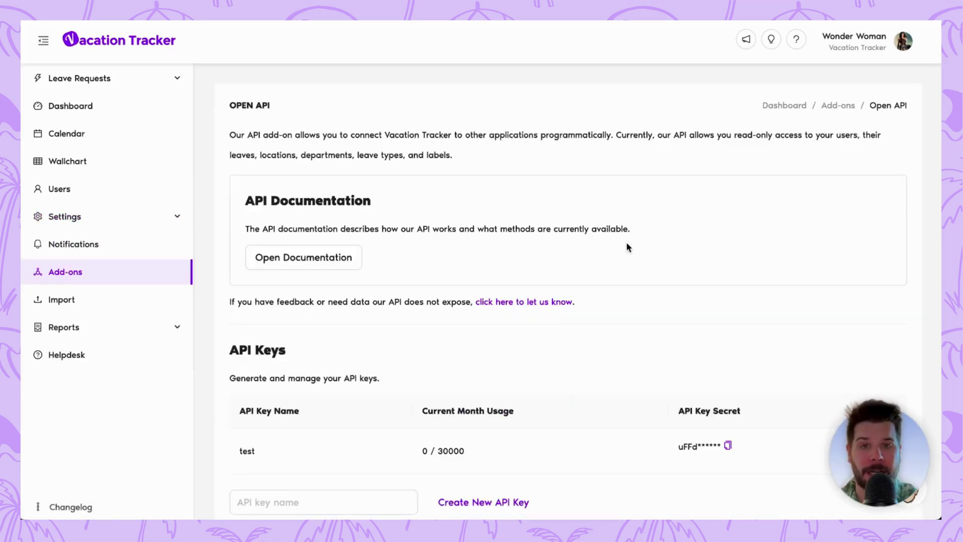
pyautogui.click(495, 302)
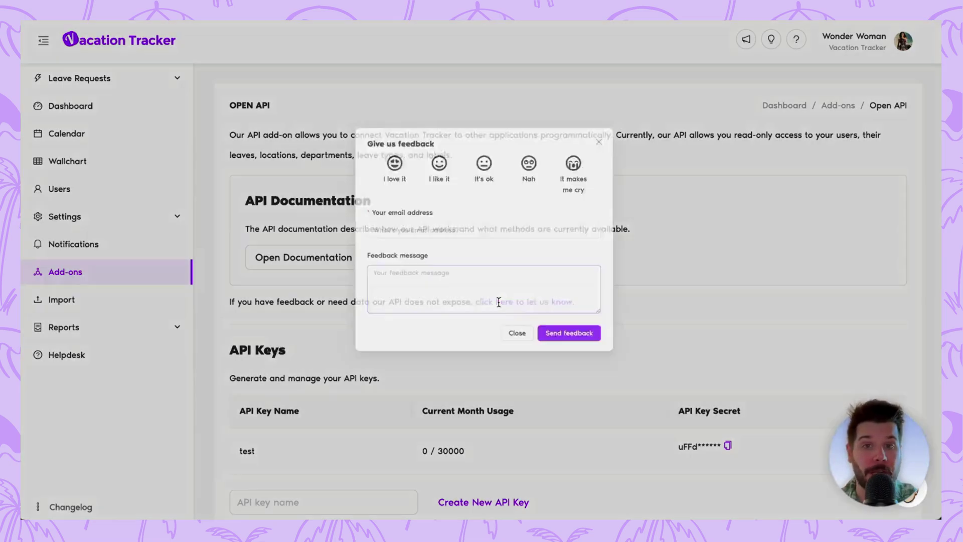
pyautogui.click(519, 342)
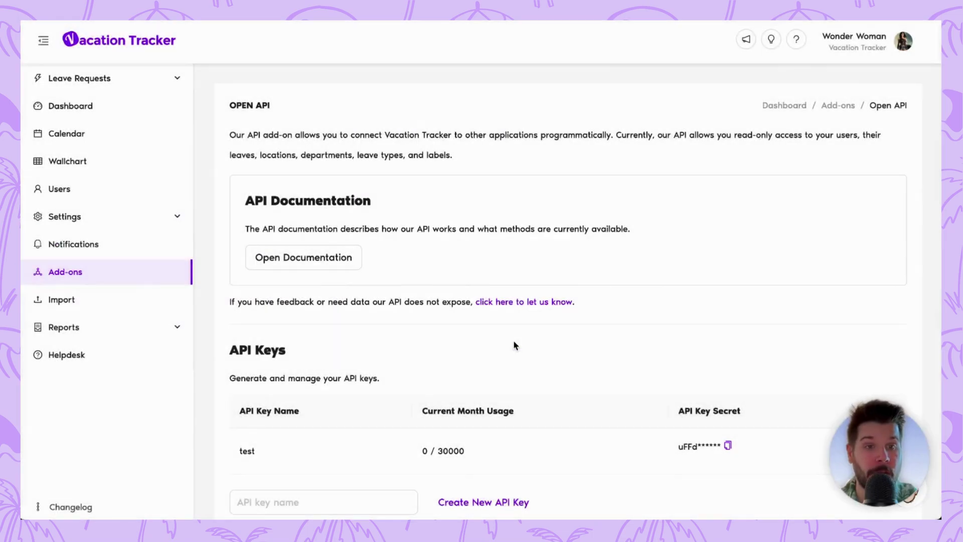
# Open the OpenAPI 1.0 documentation from the Open API add-on page.
pyautogui.click(334, 262)
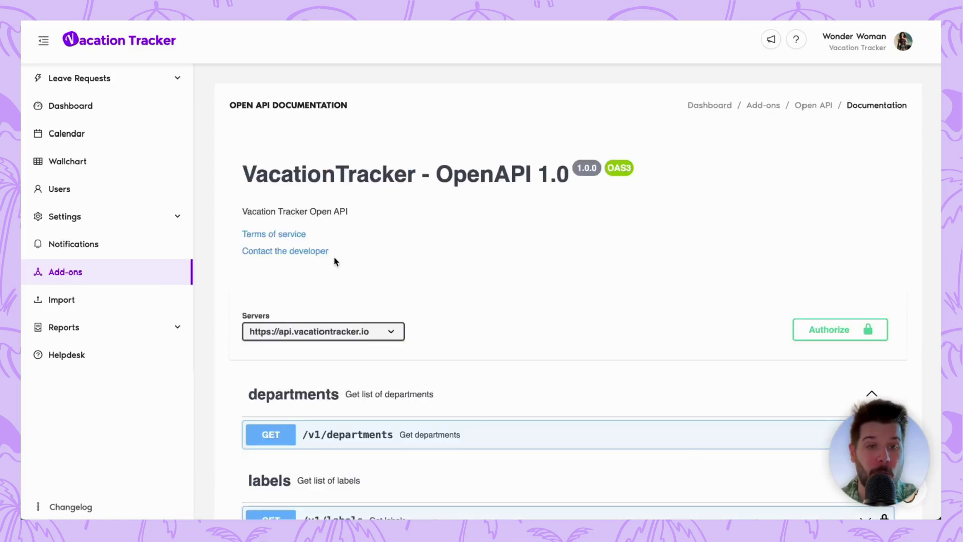